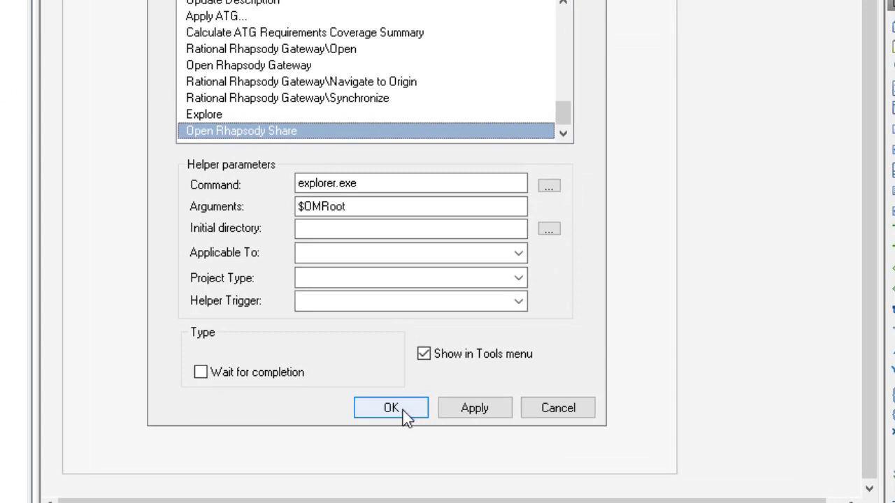
Confirm the Open Rhapsody Share helper with command explorer.exe and argument $OMRoot, and run it to open the Share folder
{"action": "left_click", "coordinate": [403, 409]}
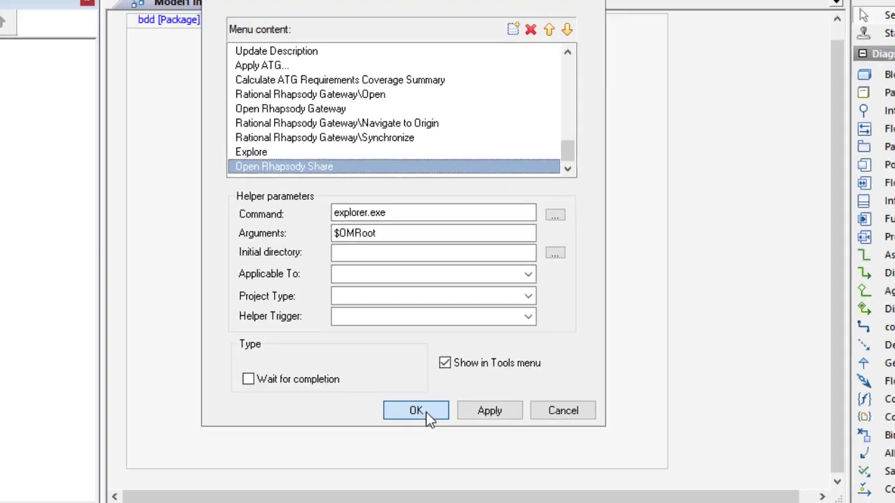
{"action": "left_click", "coordinate": [404, 410]}
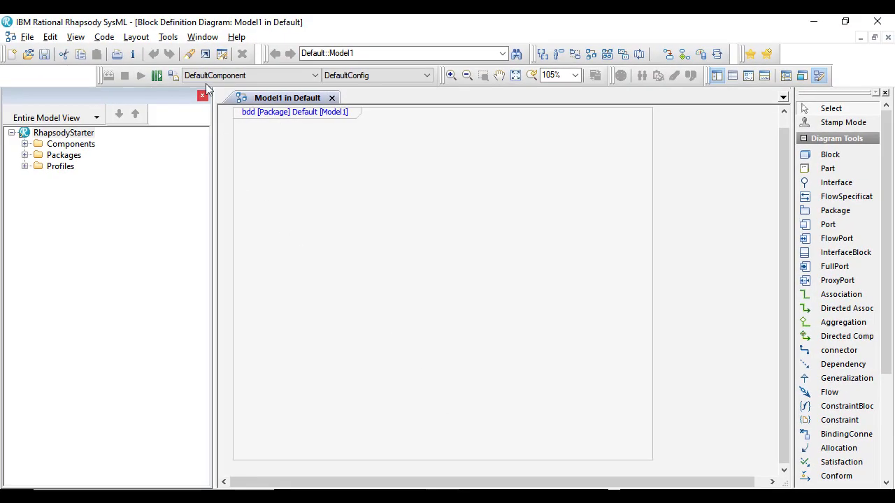
{"action": "left_click", "coordinate": [167, 37]}
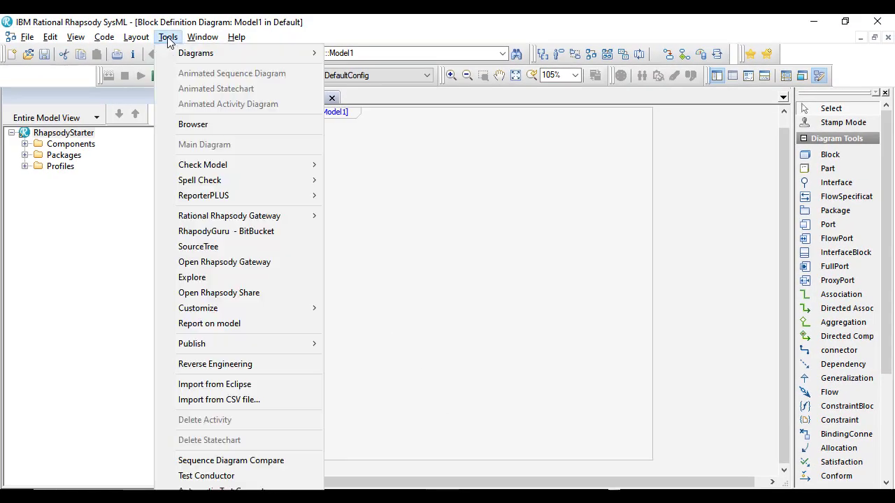
{"action": "left_click", "coordinate": [215, 295]}
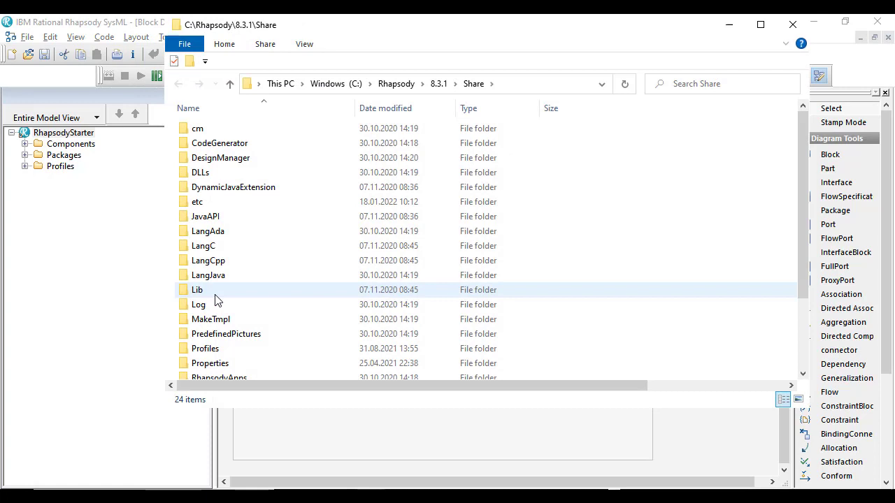
Open CygwinMake.bat from the etc folder in Notepad, check its set PATH line for the Cygwin directory, and close it
{"action": "left_click", "coordinate": [217, 207]}
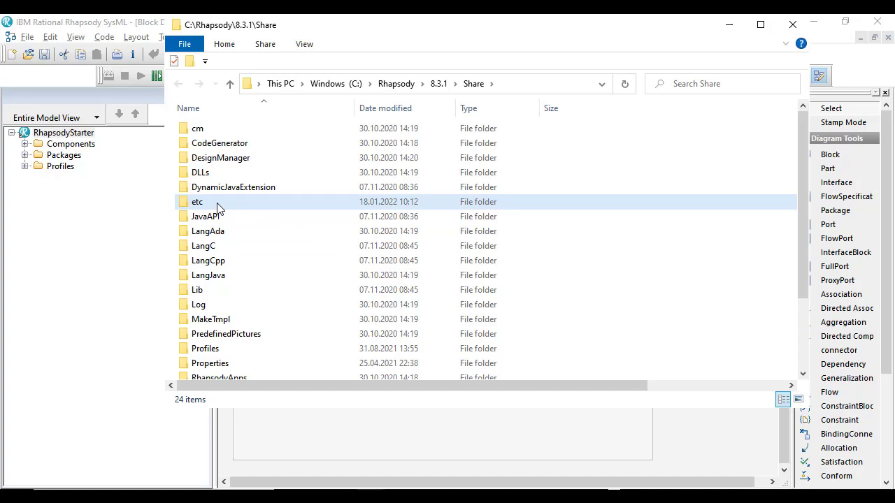
{"action": "double_click", "coordinate": [217, 207]}
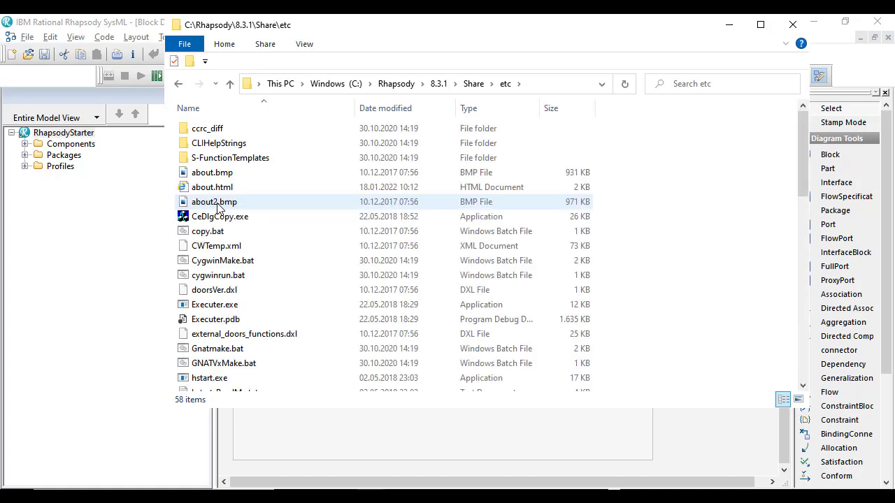
{"action": "left_click", "coordinate": [246, 265]}
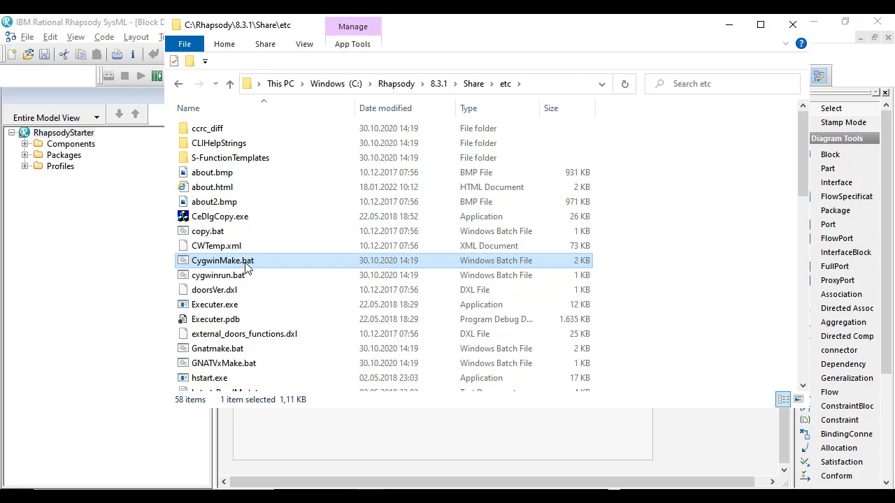
{"action": "right_click", "coordinate": [246, 267]}
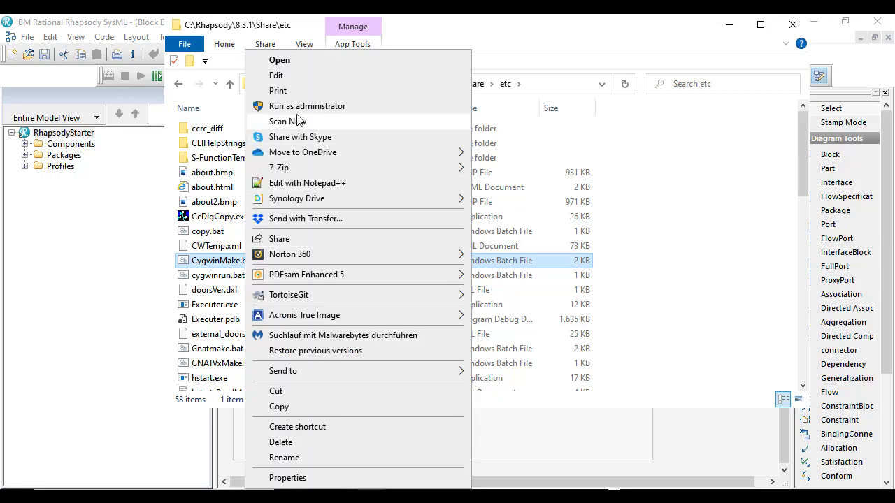
{"action": "left_click", "coordinate": [301, 75]}
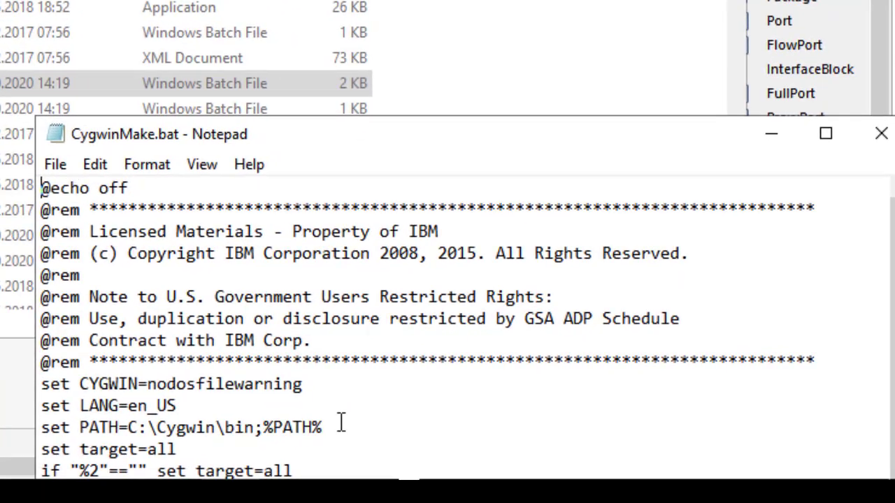
{"action": "left_click_drag", "start_coordinate": [340, 423], "coordinate": [38, 434]}
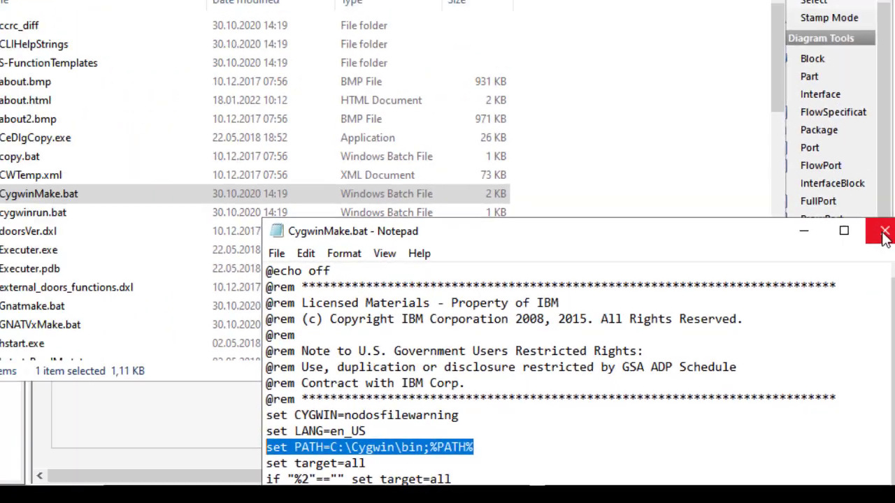
{"action": "left_click", "coordinate": [880, 133]}
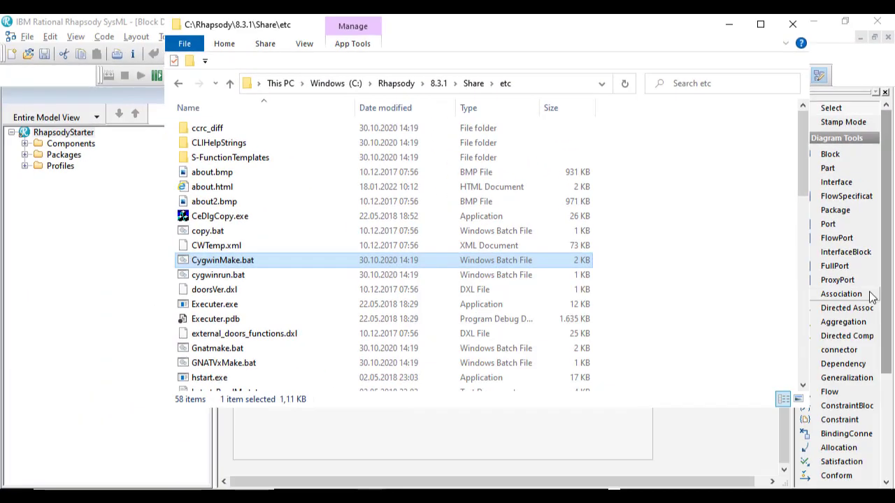
Open cygwinrun.bat for editing, check its set PATH line for the Cygwin directory, and close the file
{"action": "right_click", "coordinate": [229, 274]}
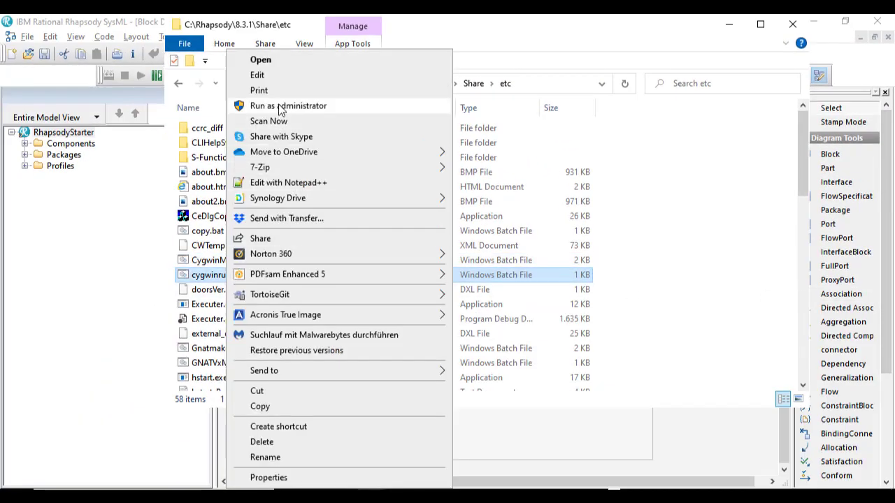
{"action": "left_click", "coordinate": [283, 78]}
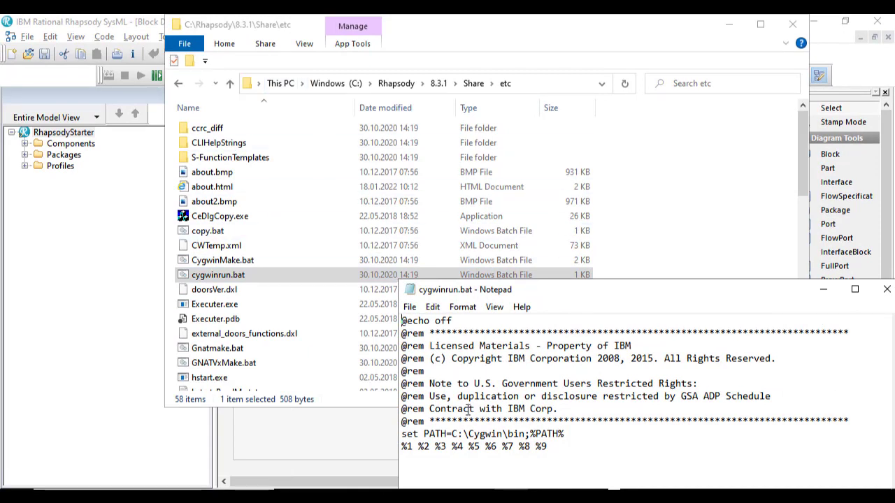
{"action": "left_click_drag", "start_coordinate": [576, 431], "coordinate": [405, 430]}
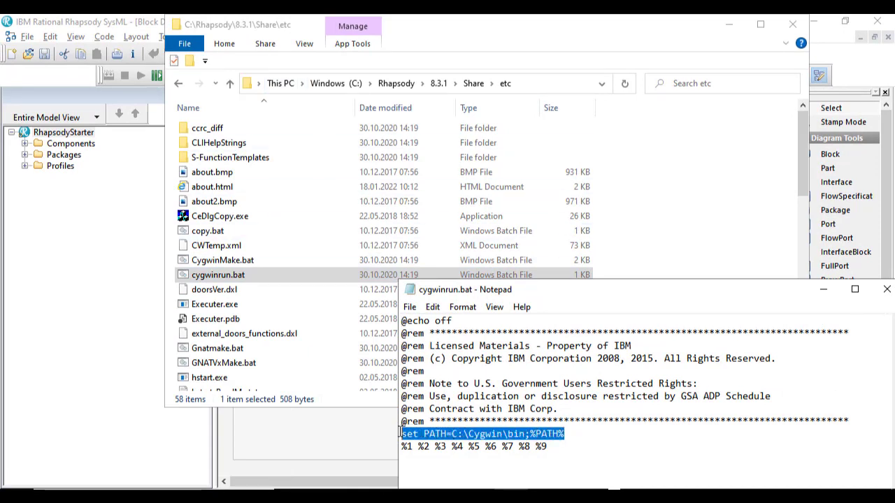
{"action": "left_click", "coordinate": [886, 289]}
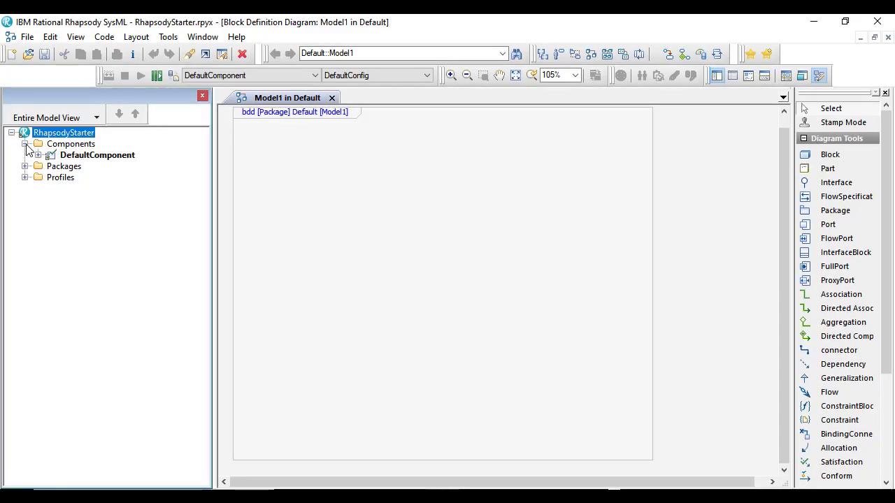
Check the environment settings of DefaultConfig under DefaultComponent, and close its features
{"action": "left_click", "coordinate": [39, 155]}
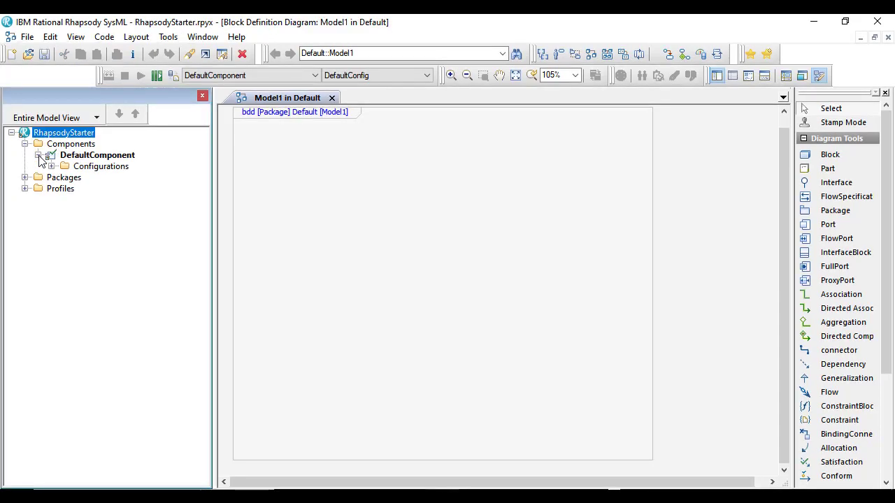
{"action": "left_click", "coordinate": [51, 167]}
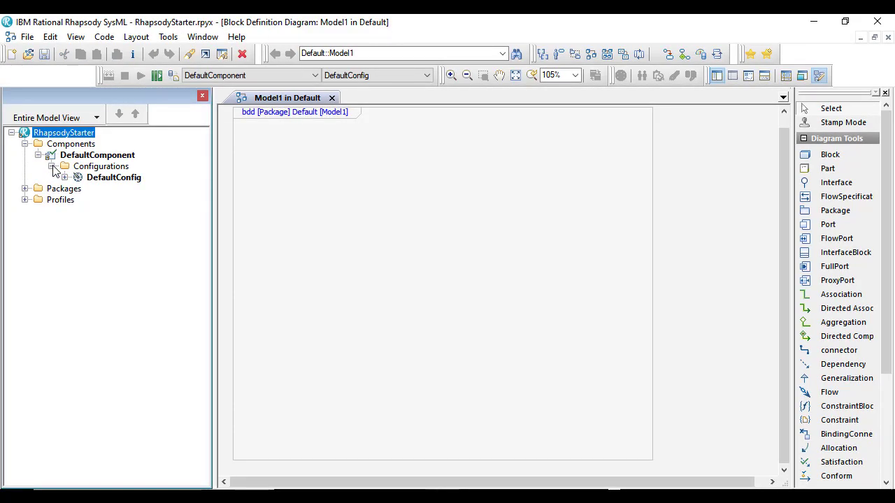
{"action": "right_click", "coordinate": [128, 181]}
{"action": "left_click", "coordinate": [155, 189]}
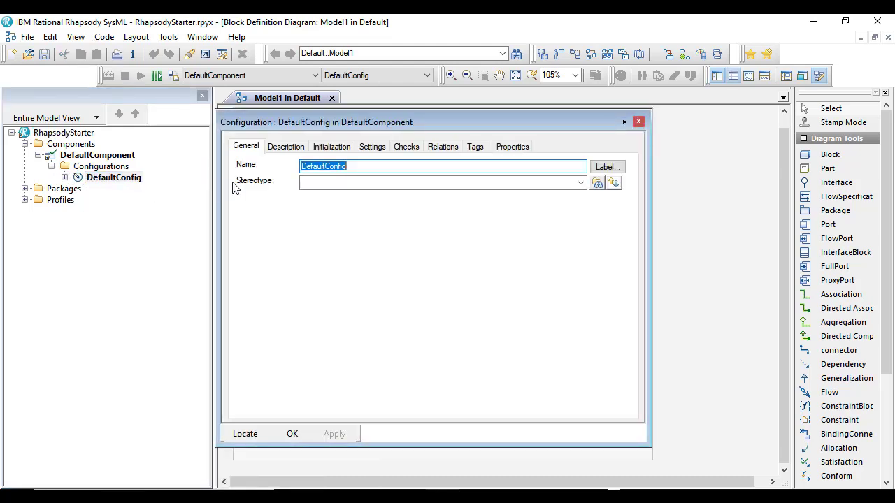
{"action": "left_click", "coordinate": [373, 148]}
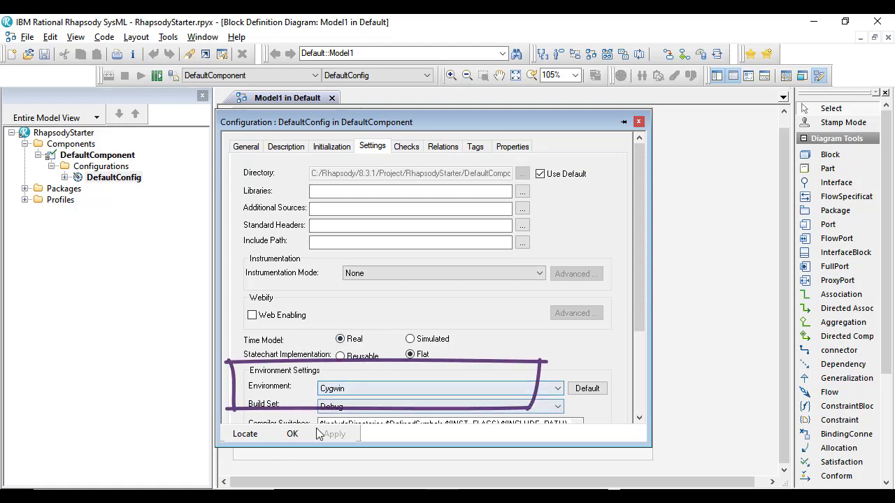
{"action": "left_click", "coordinate": [292, 434]}
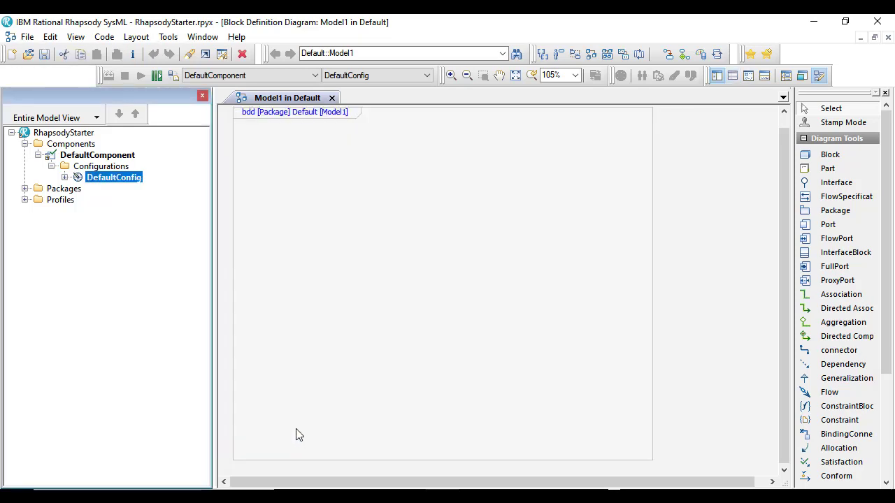
{"action": "left_click", "coordinate": [25, 145]}
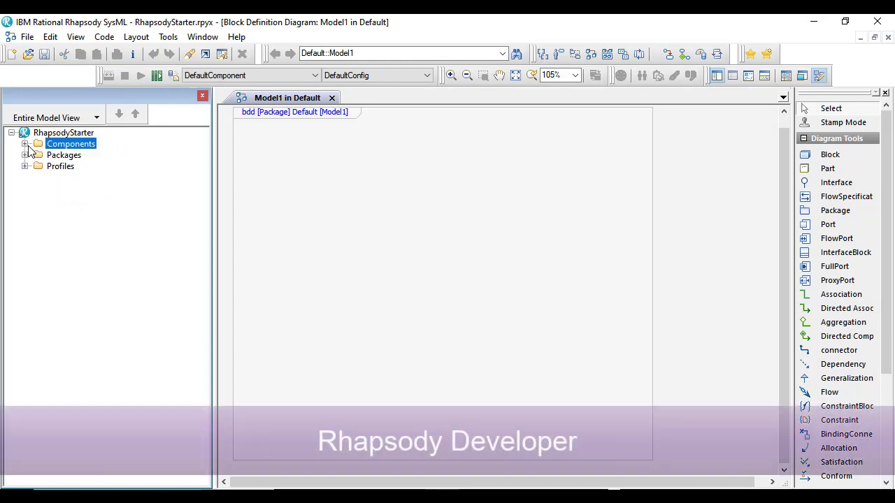
Switch to Rhapsody Designer for Systems Engineers and create the execution environment for simulation
{"action": "left_click", "coordinate": [105, 38]}
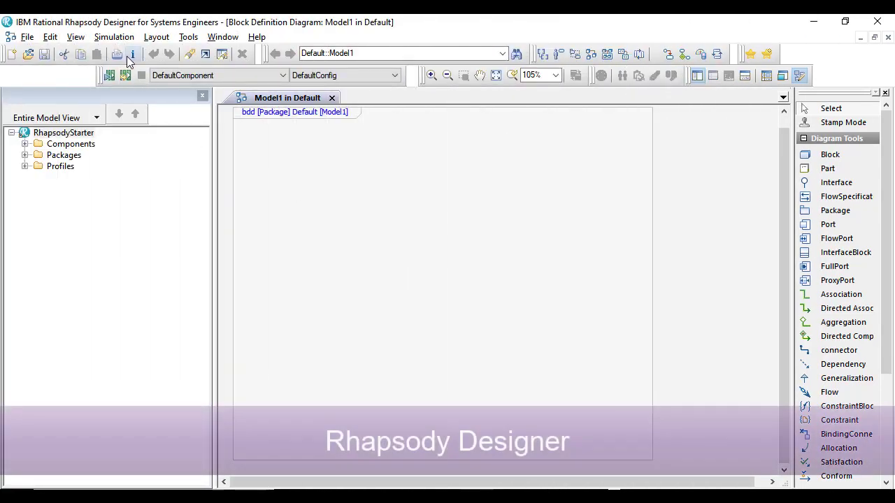
{"action": "left_click", "coordinate": [116, 39]}
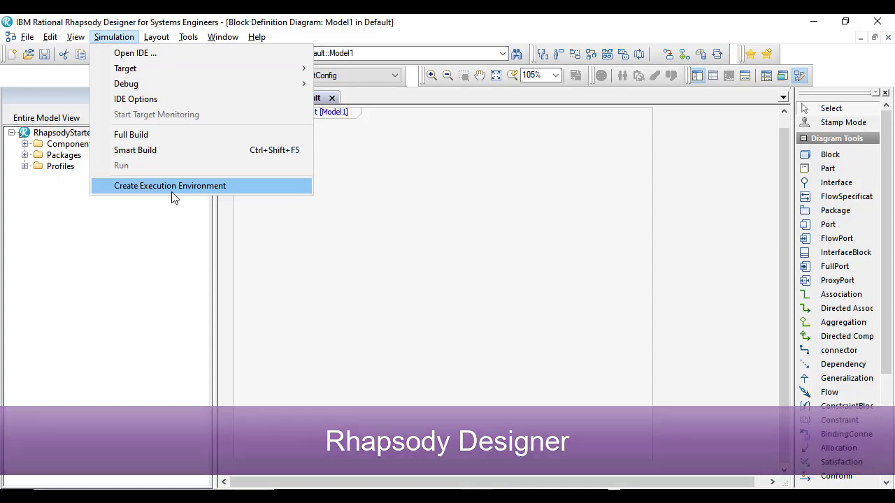
{"action": "left_click", "coordinate": [171, 186]}
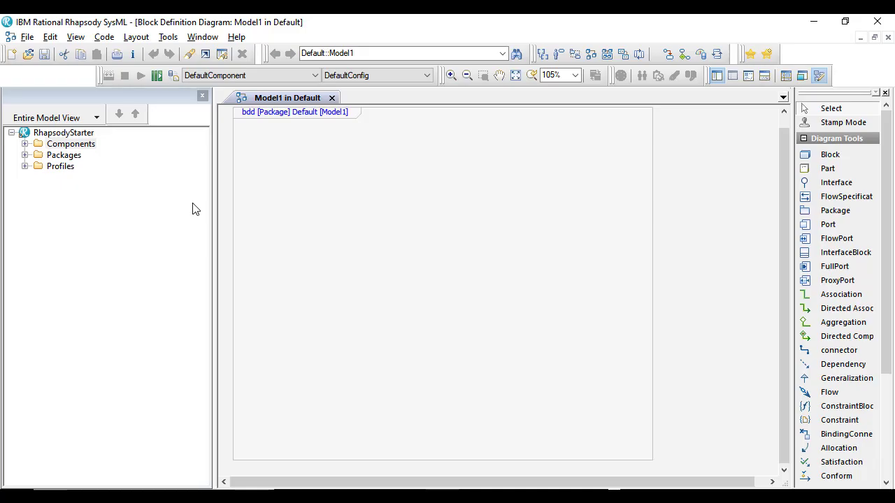
Expand the project's profiles and draw a block named LED in the upper middle of the Model1 block definition diagram
{"action": "left_click", "coordinate": [83, 133]}
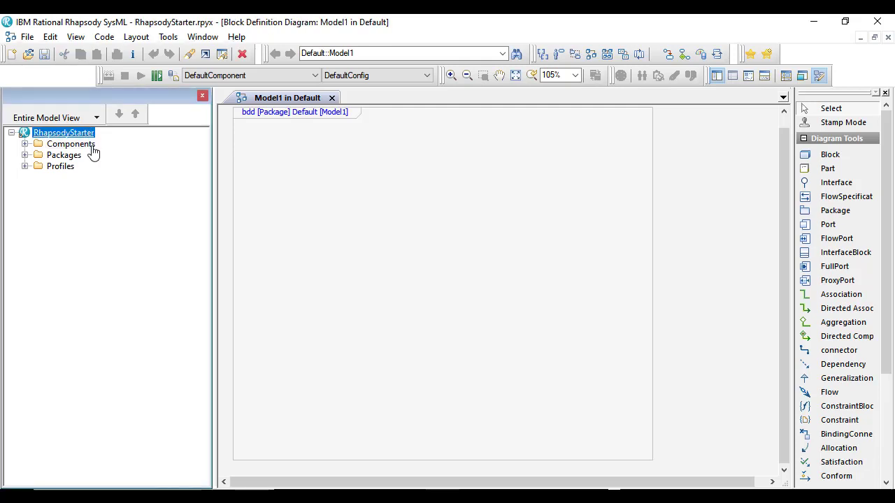
{"action": "left_click", "coordinate": [25, 166]}
{"action": "left_click", "coordinate": [811, 155]}
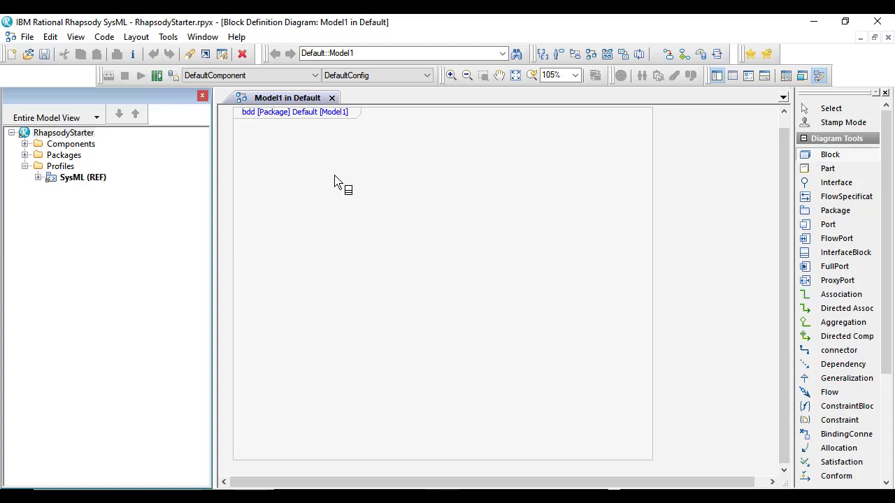
{"action": "left_click_drag", "start_coordinate": [359, 175], "coordinate": [469, 295]}
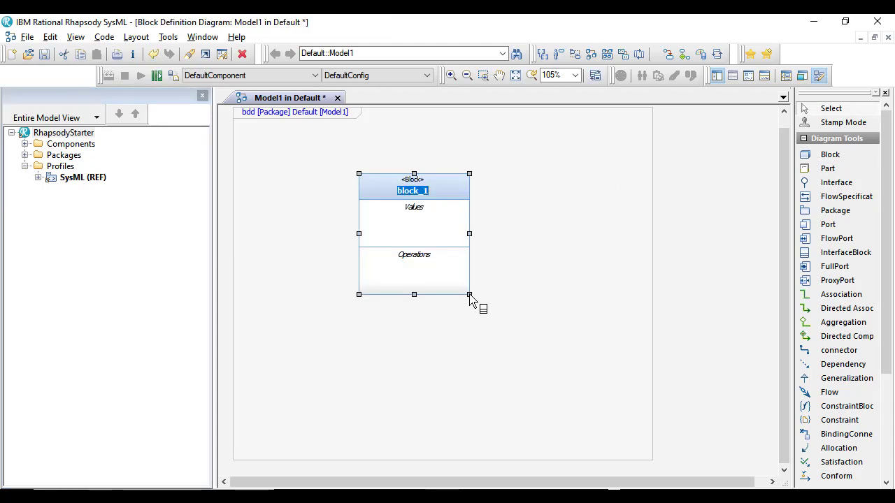
{"action": "type", "text": "LED"}
{"action": "key", "text": "Return"}
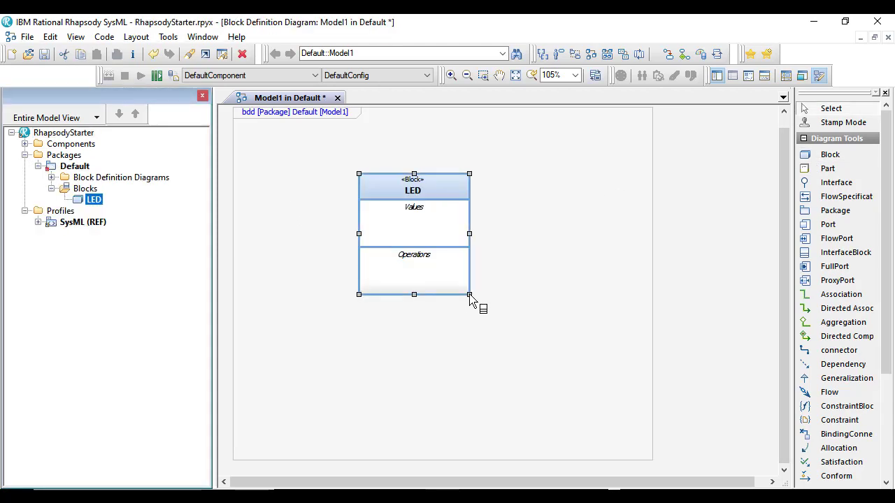
Add a new statechart to the LED block
{"action": "right_click", "coordinate": [441, 187]}
{"action": "mouse_move", "coordinate": [537, 57]}
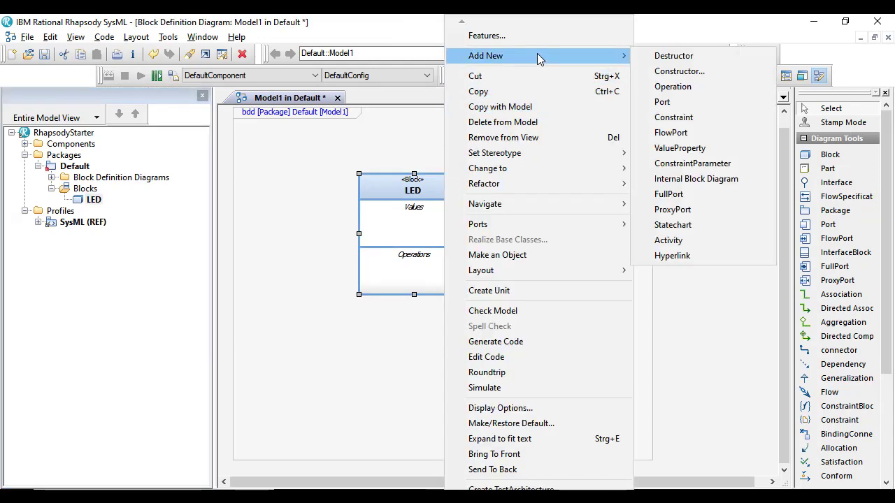
{"action": "left_click", "coordinate": [724, 225]}
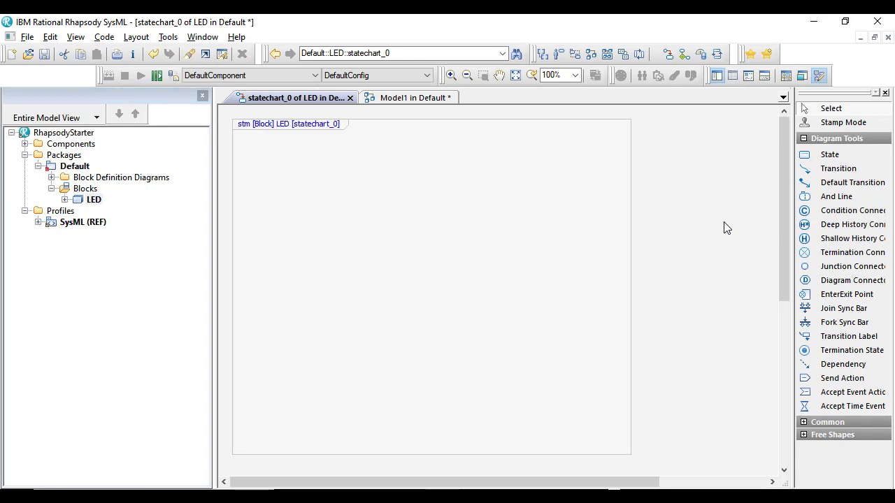
Place two states side by side in the upper part of the LED statechart, naming them off and on
{"action": "left_click", "coordinate": [828, 155]}
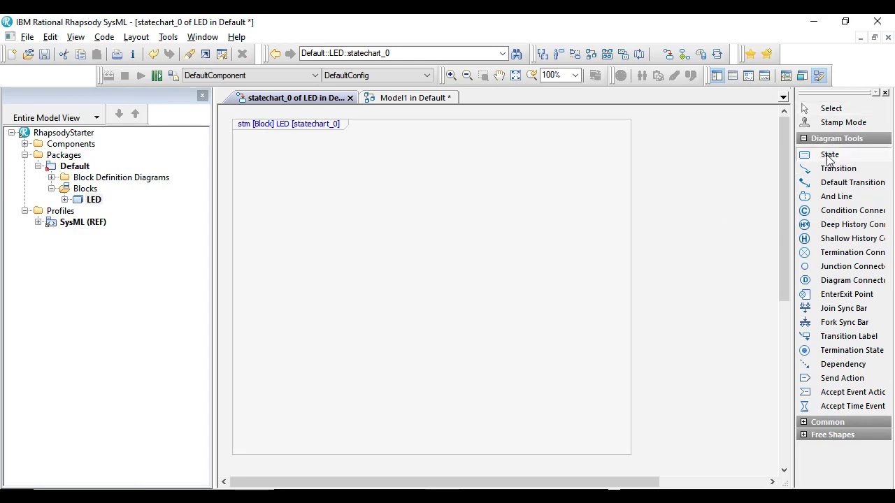
{"action": "left_click", "coordinate": [313, 216]}
{"action": "type", "text": "off"}
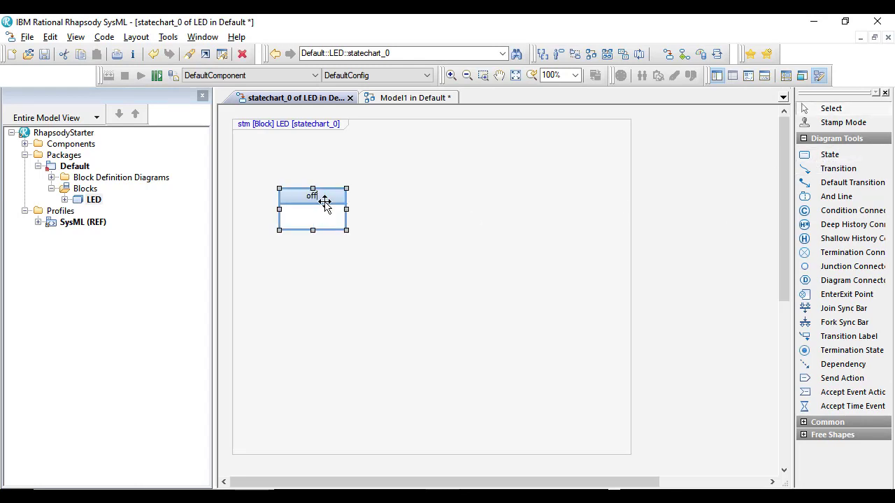
{"action": "left_click_drag", "start_coordinate": [308, 223], "coordinate": [469, 223], "text": "ctrl"}
{"action": "left_click", "coordinate": [477, 197]}
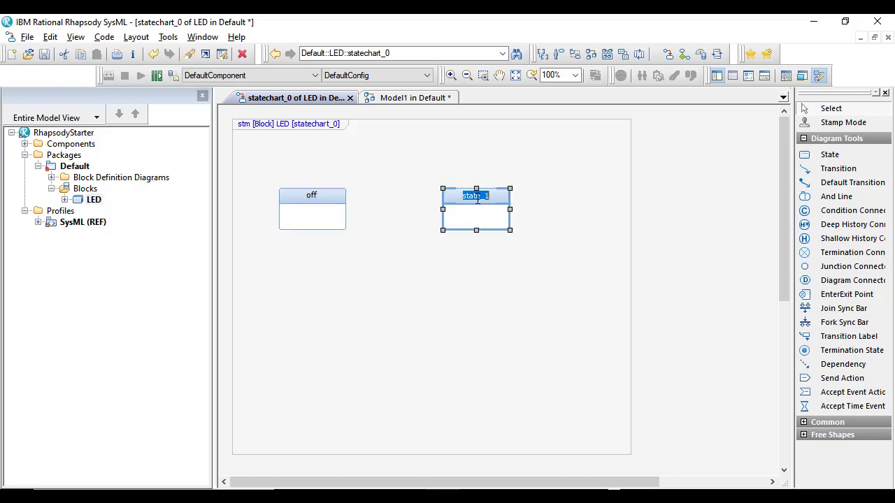
{"action": "type", "text": "on"}
{"action": "key", "text": "Return"}
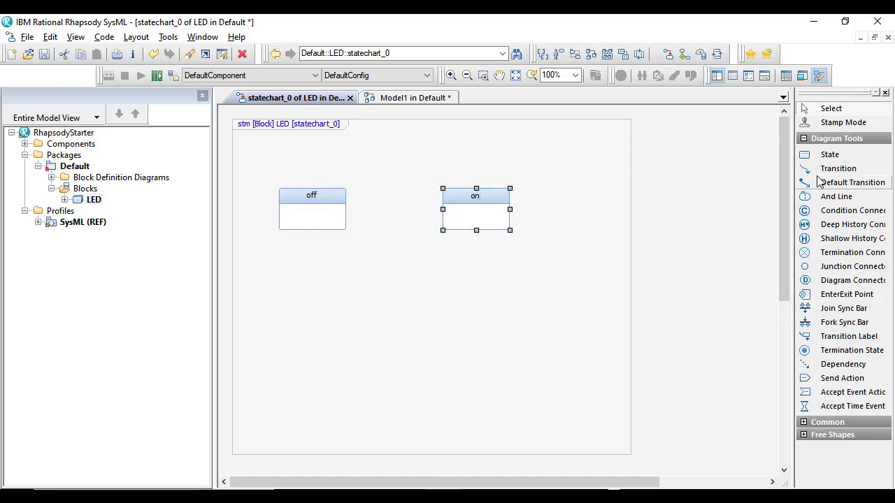
Draw a default transition into the off state from above it
{"action": "left_click", "coordinate": [846, 183]}
{"action": "left_click_drag", "start_coordinate": [295, 158], "coordinate": [321, 188]}
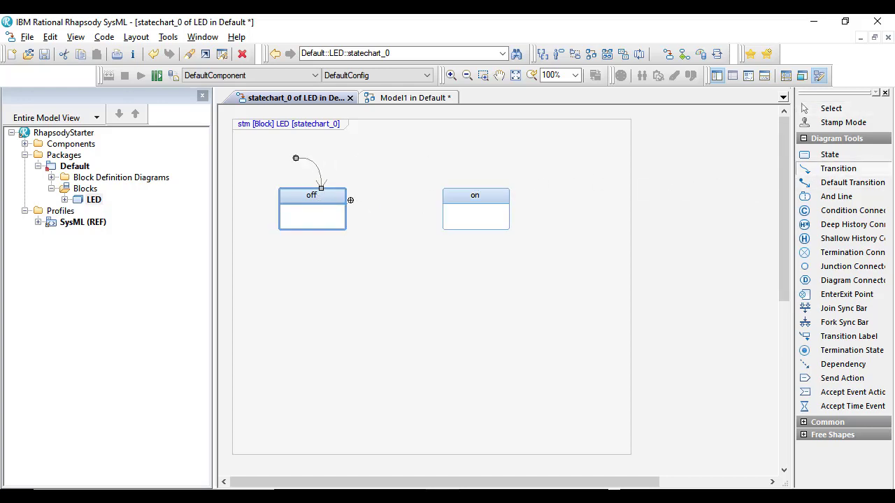
Draw a transition from the off state to the on state, triggered by the event evOn
{"action": "left_click", "coordinate": [329, 200]}
{"action": "left_click", "coordinate": [453, 198]}
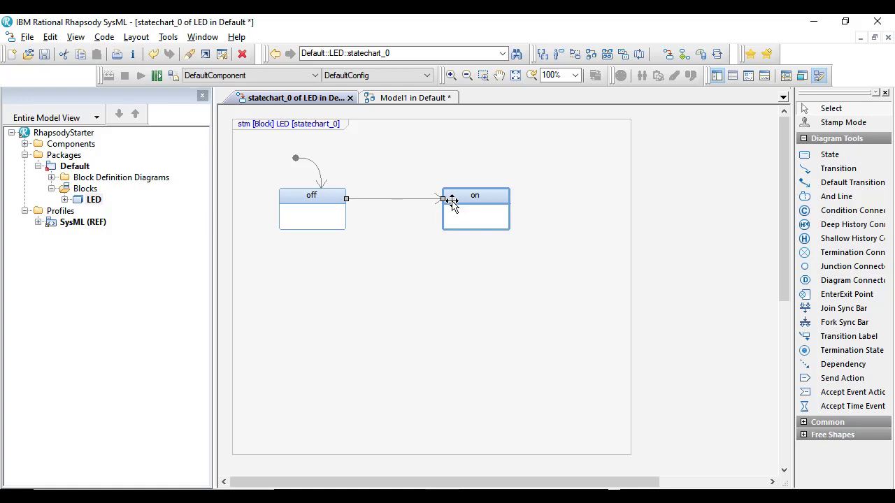
{"action": "type", "text": "evOn"}
{"action": "left_click", "coordinate": [392, 242]}
Expand the Default package's events and the LED block's operations in the model tree
{"action": "left_click", "coordinate": [51, 211]}
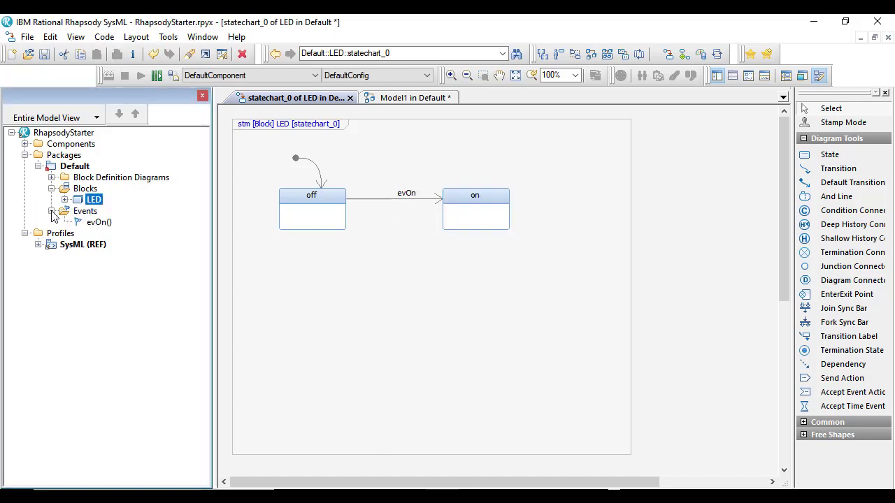
{"action": "left_click", "coordinate": [64, 200]}
{"action": "left_click", "coordinate": [78, 211]}
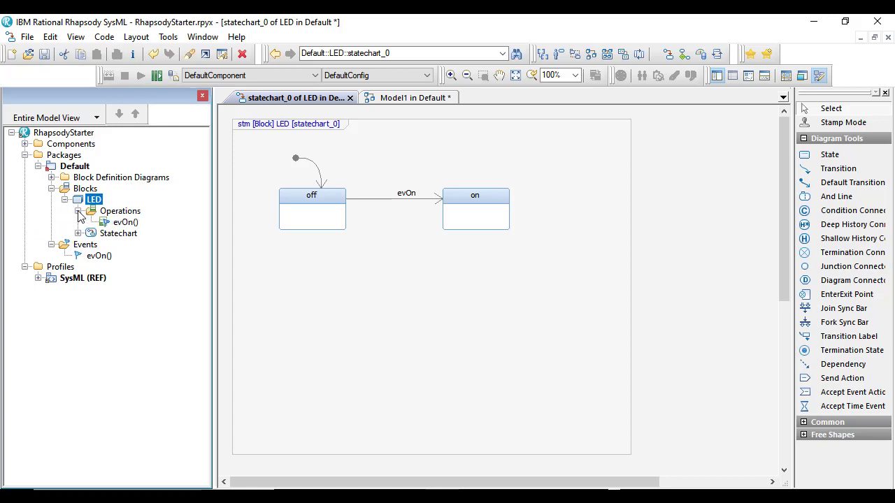
Draw a return transition from the on state to the off state below the first one, triggered by evOff
{"action": "left_click", "coordinate": [818, 170]}
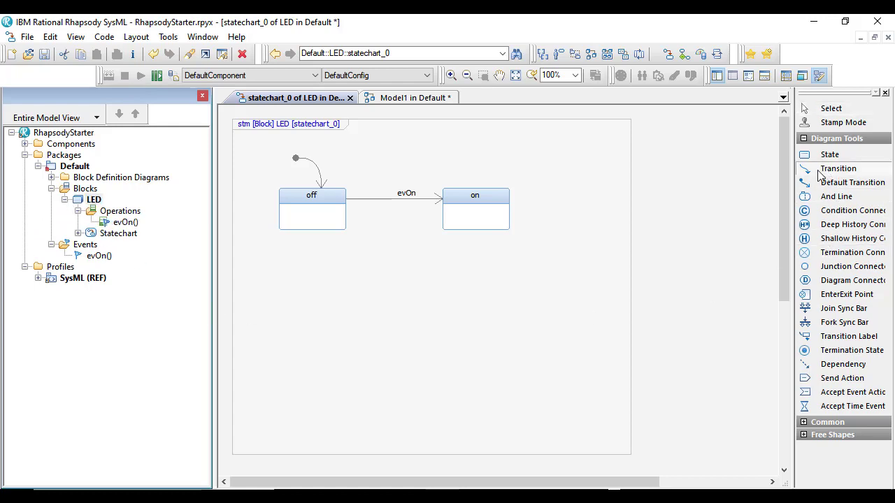
{"action": "left_click", "coordinate": [449, 217]}
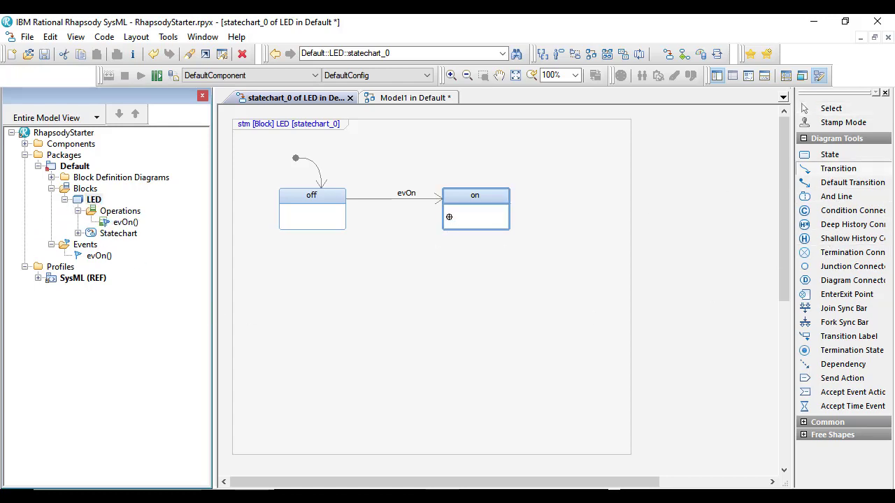
{"action": "left_click", "coordinate": [343, 218]}
{"action": "type", "text": "evO"}
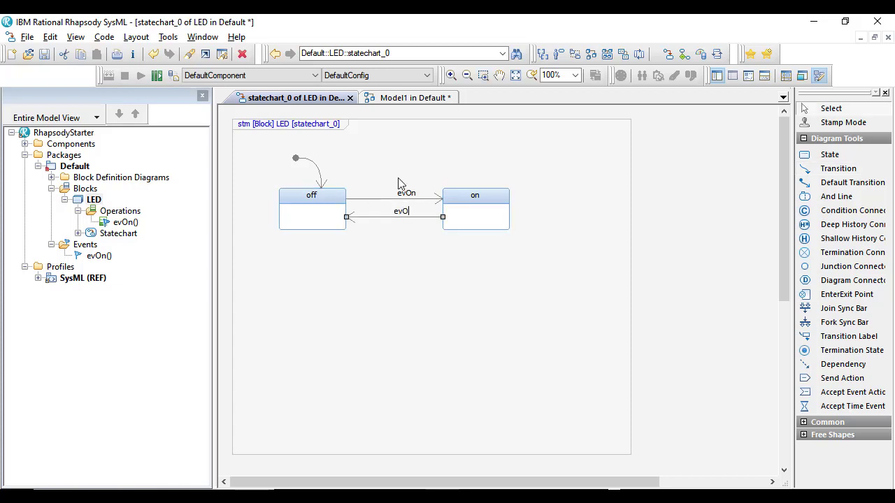
{"action": "type", "text": "ff"}
{"action": "left_click", "coordinate": [401, 278]}
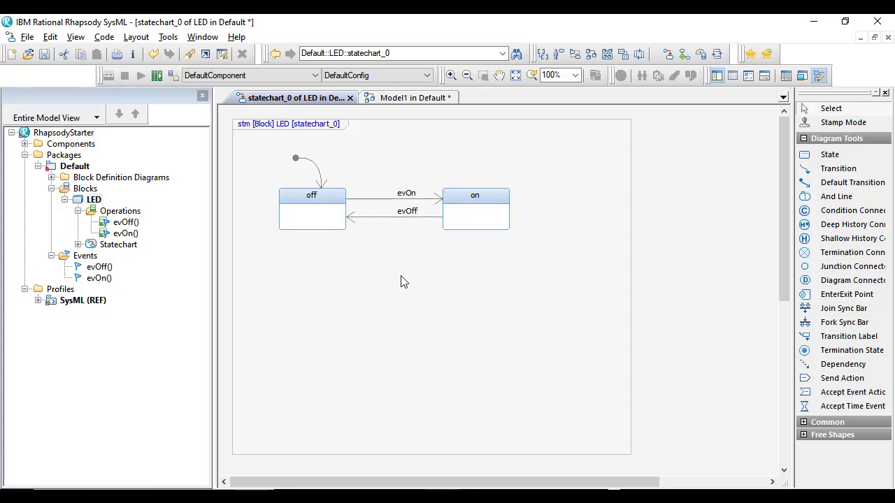
Close all diagrams except the LED statechart and add a new sequence diagram in Analysis mode to the RhapsodyStarter project
{"action": "right_click", "coordinate": [315, 100]}
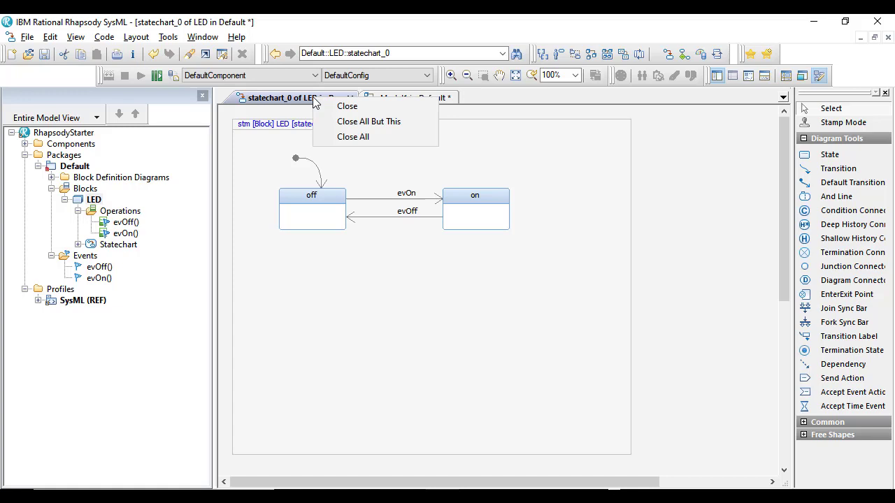
{"action": "left_click", "coordinate": [339, 121]}
{"action": "right_click", "coordinate": [82, 133]}
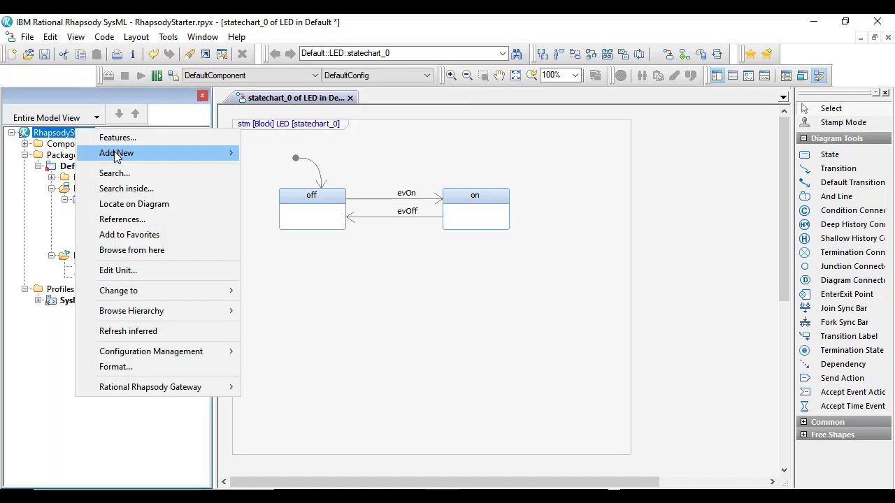
{"action": "mouse_move", "coordinate": [116, 155]}
{"action": "mouse_move", "coordinate": [279, 152]}
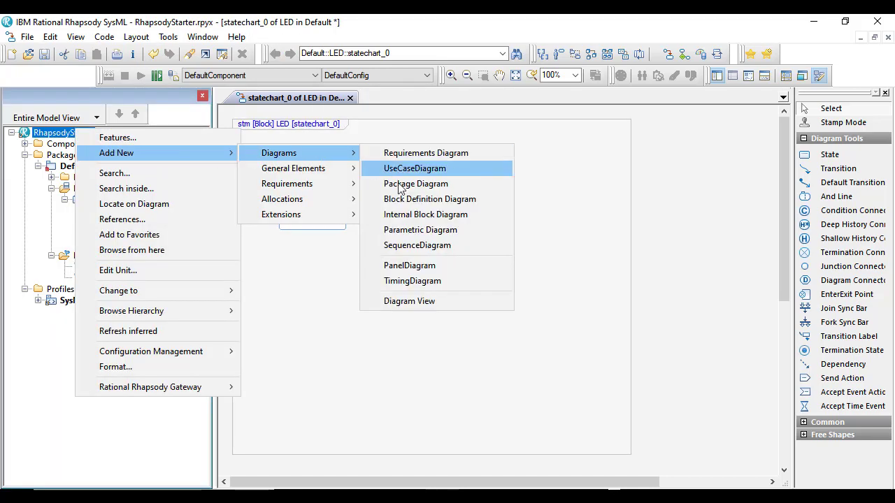
{"action": "left_click", "coordinate": [411, 250]}
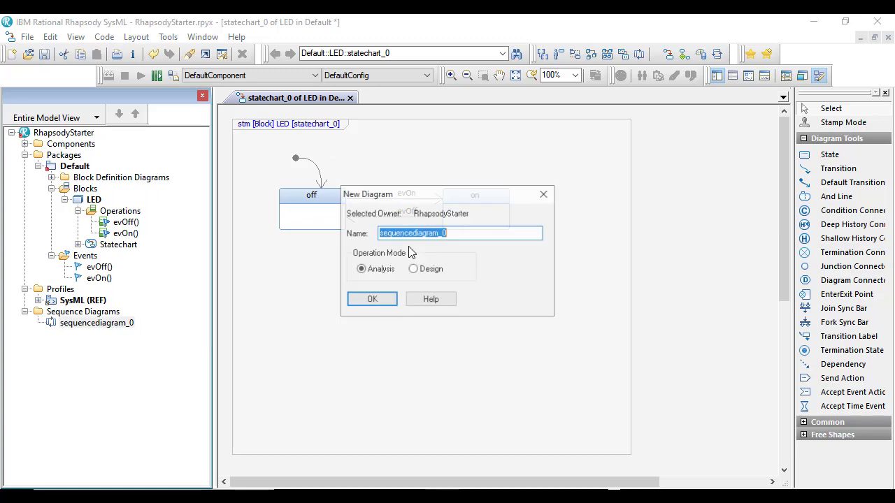
{"action": "left_click", "coordinate": [370, 299]}
Place an LED block lifeline in the sequence diagram with a system border to its left
{"action": "left_click_drag", "start_coordinate": [94, 200], "coordinate": [441, 201]}
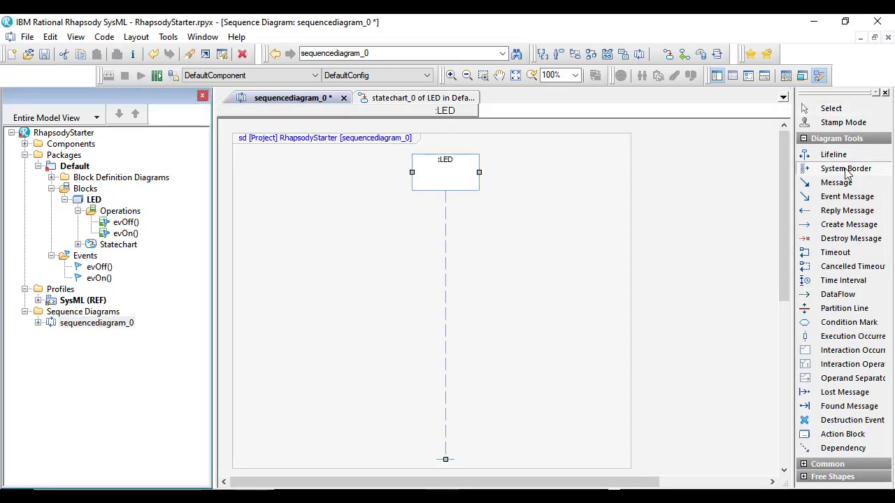
{"action": "left_click", "coordinate": [297, 210]}
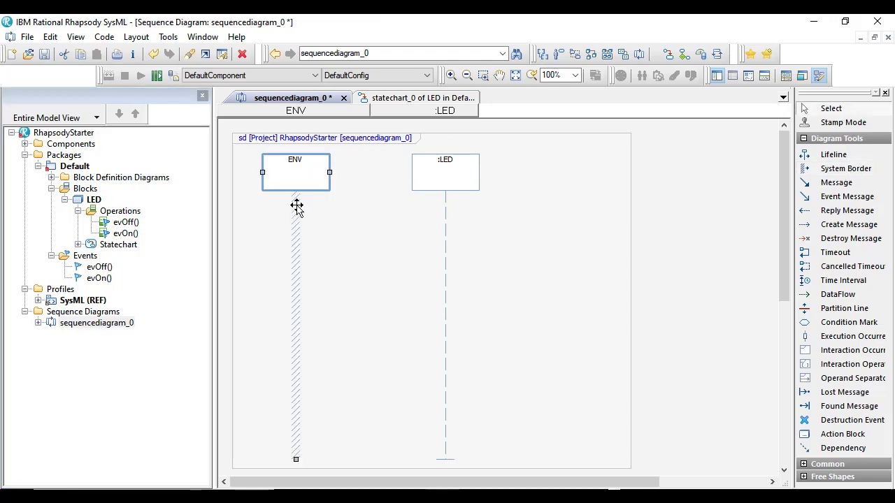
Simulate the LED statechart, shrink the output panes to enlarge the diagram area, and let the animation run
{"action": "left_click", "coordinate": [405, 99]}
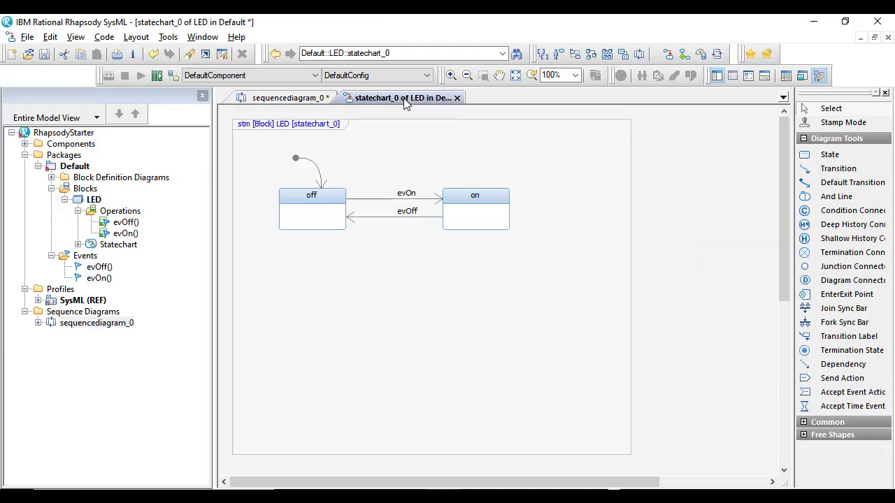
{"action": "right_click", "coordinate": [389, 148]}
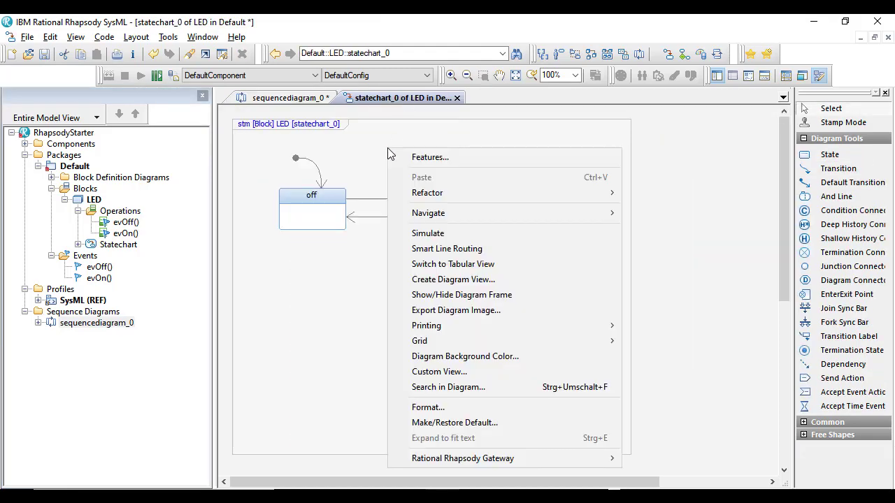
{"action": "left_click", "coordinate": [458, 233]}
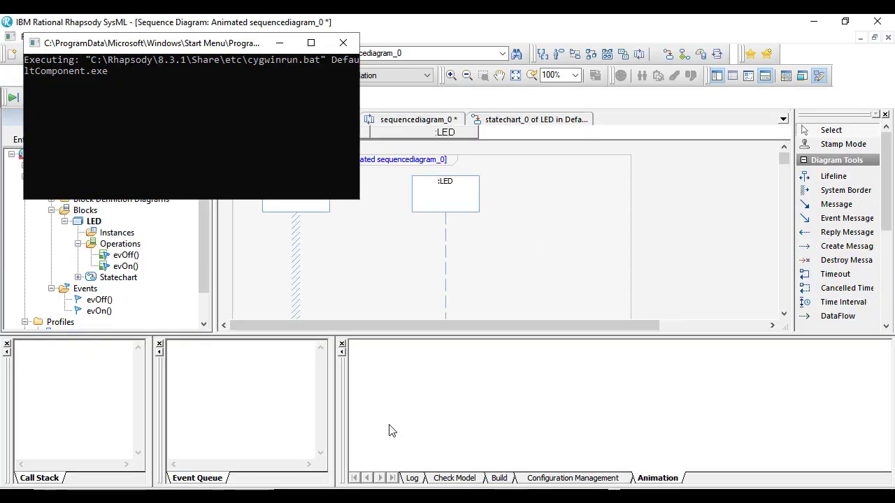
{"action": "left_click_drag", "start_coordinate": [320, 334], "coordinate": [333, 419]}
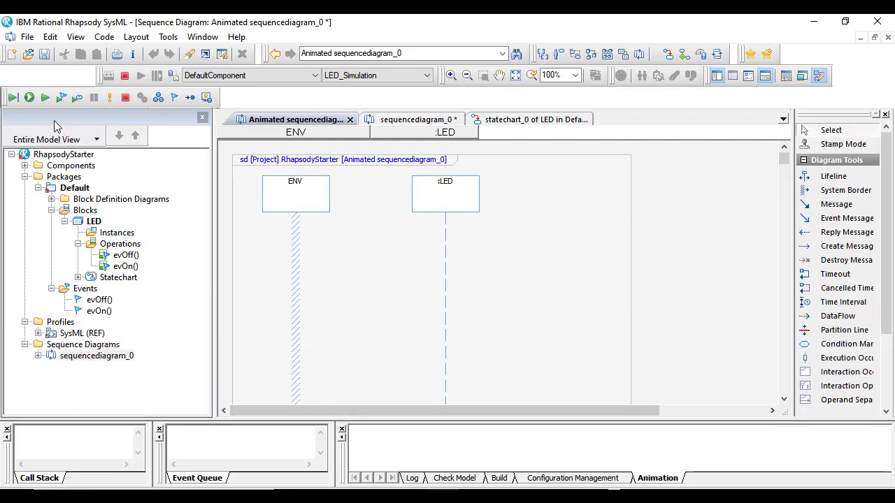
{"action": "left_click", "coordinate": [29, 99]}
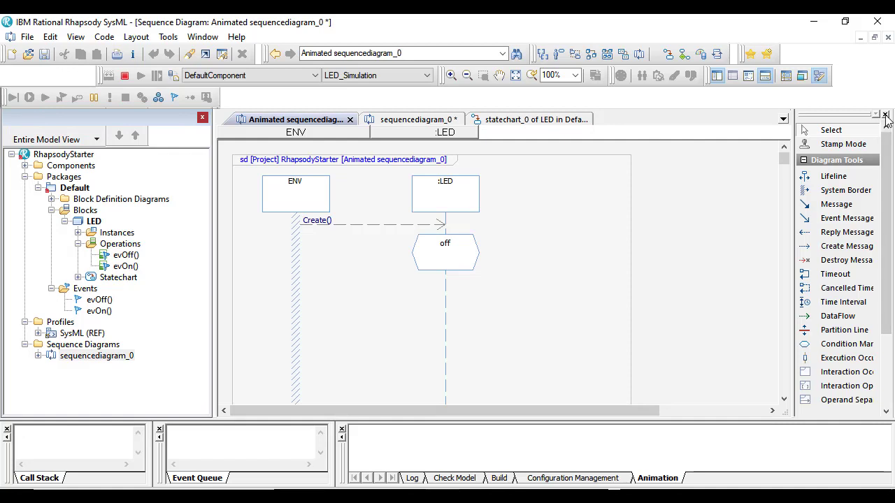
Hide the diagram tools palette and close all diagrams except the animated sequence diagram
{"action": "left_click", "coordinate": [884, 115]}
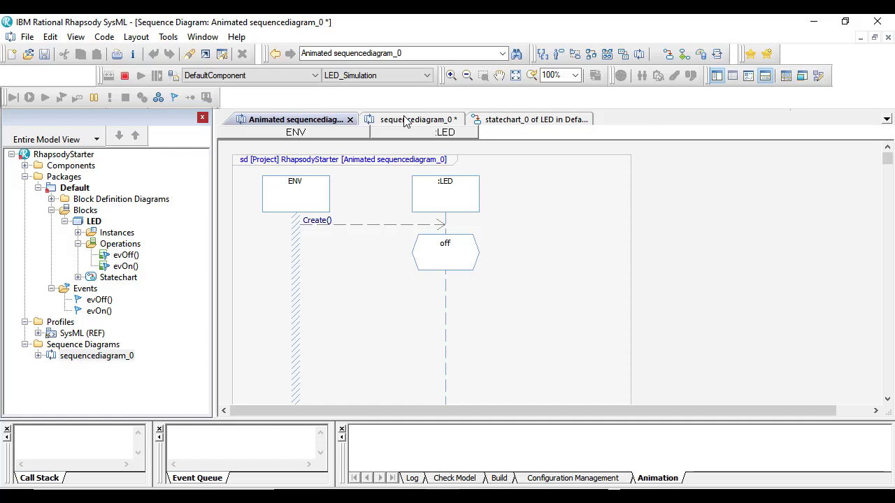
{"action": "right_click", "coordinate": [315, 120]}
{"action": "left_click", "coordinate": [350, 143]}
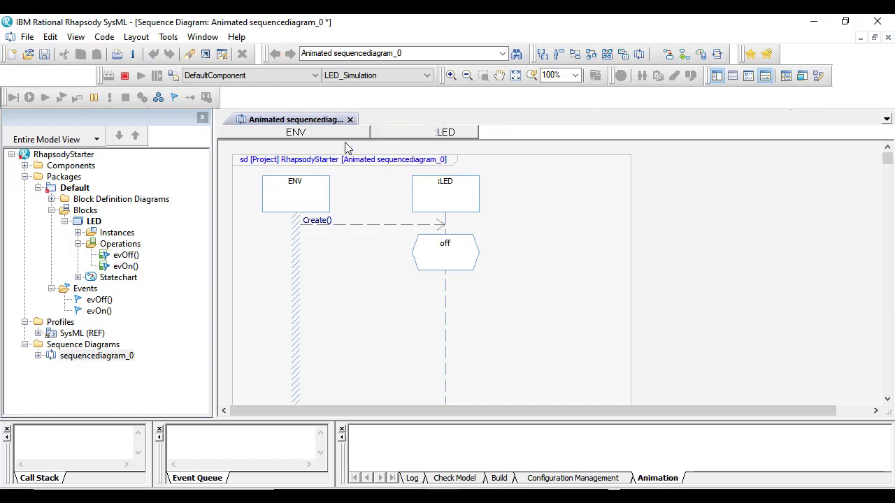
Open the animated statechart of the LED[0] instance and tile it vertically beside the animated sequence diagram
{"action": "left_click", "coordinate": [168, 36]}
{"action": "left_click", "coordinate": [215, 109]}
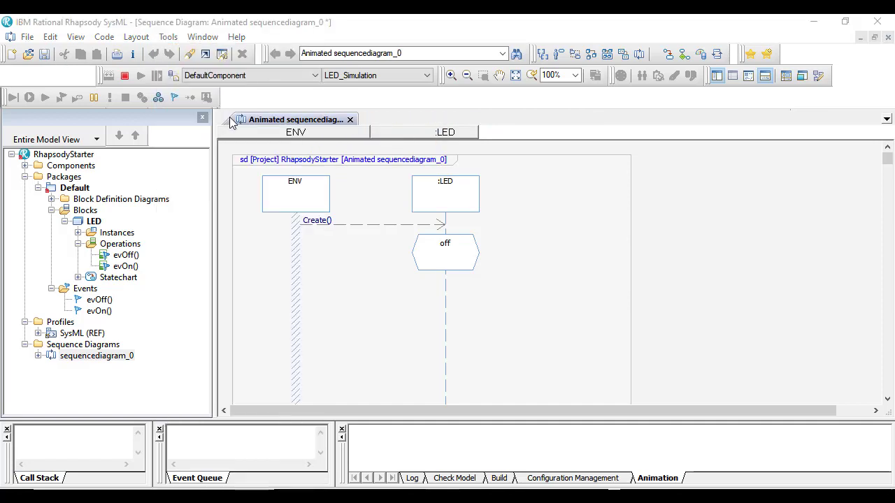
{"action": "left_click", "coordinate": [420, 223]}
{"action": "left_click", "coordinate": [564, 209]}
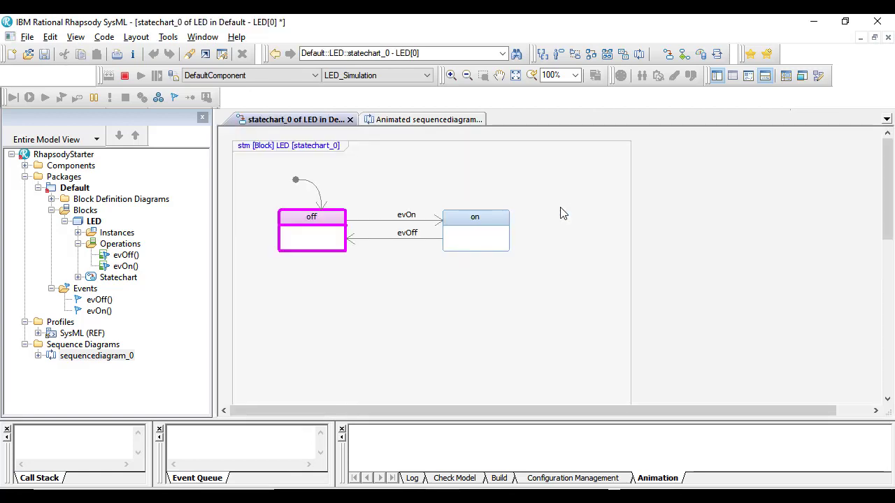
{"action": "left_click", "coordinate": [202, 39]}
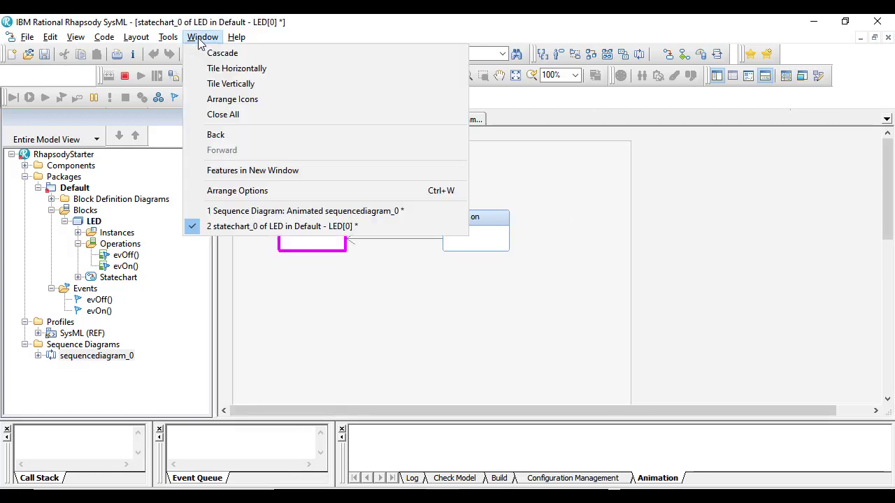
{"action": "left_click", "coordinate": [229, 84]}
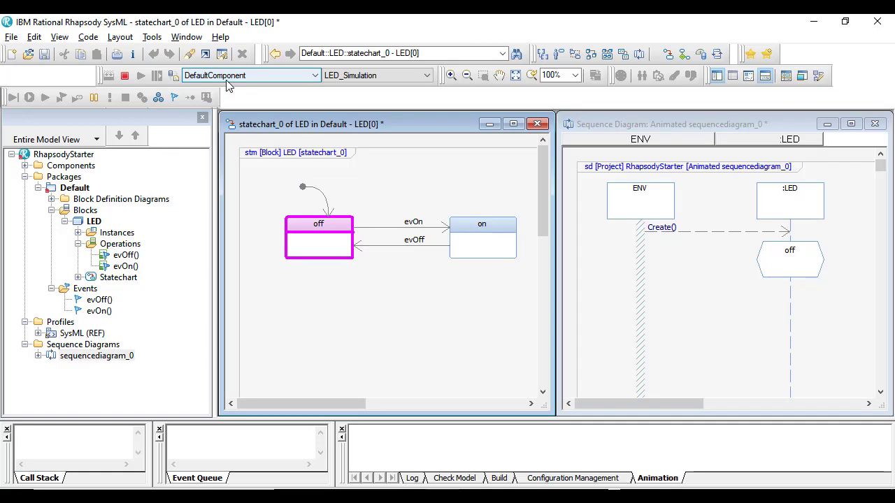
Generate the event evOn for LED[0] from the animated statechart
{"action": "right_click", "coordinate": [330, 309]}
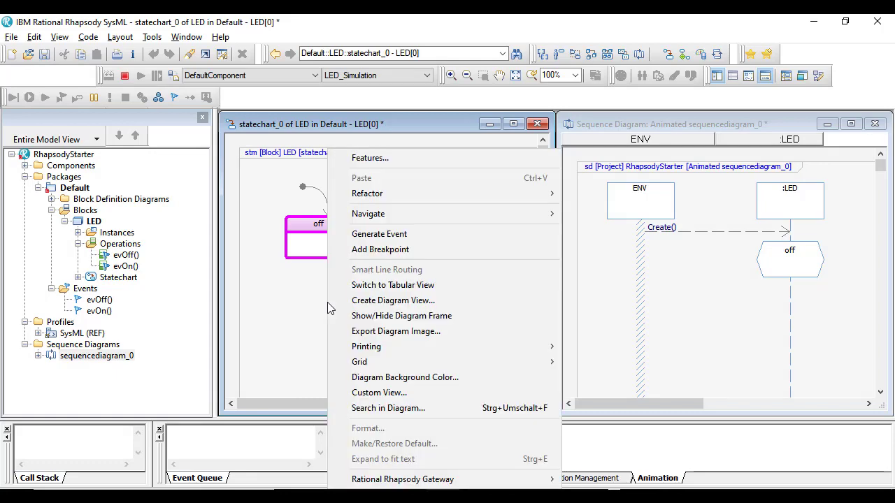
{"action": "left_click", "coordinate": [348, 235]}
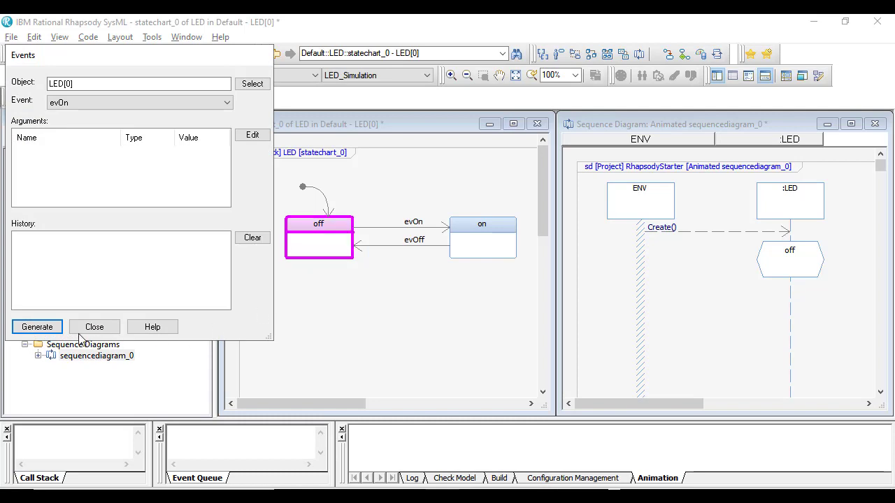
{"action": "left_click", "coordinate": [38, 327]}
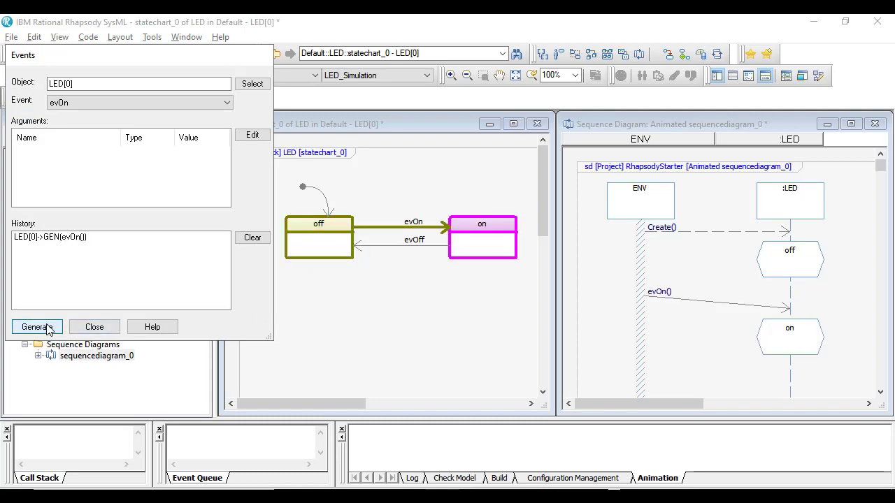
Select evOff as the event to generate for LED[0]
{"action": "left_click", "coordinate": [89, 106]}
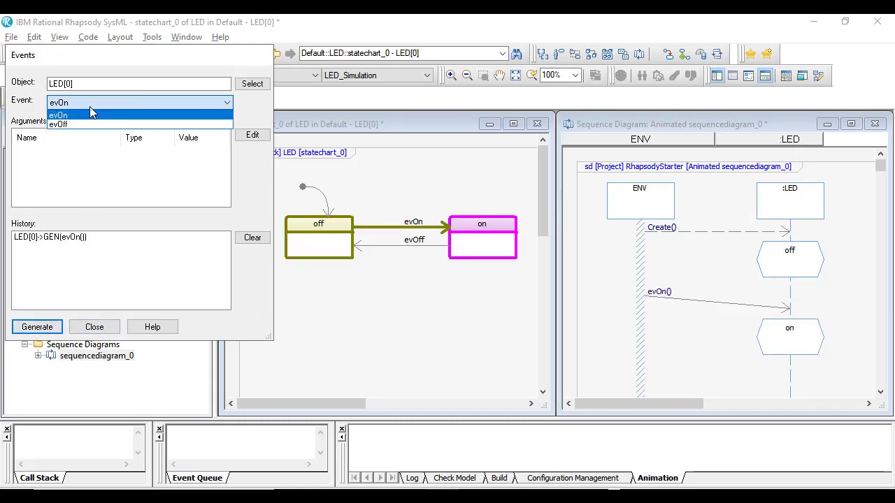
{"action": "left_click", "coordinate": [83, 124]}
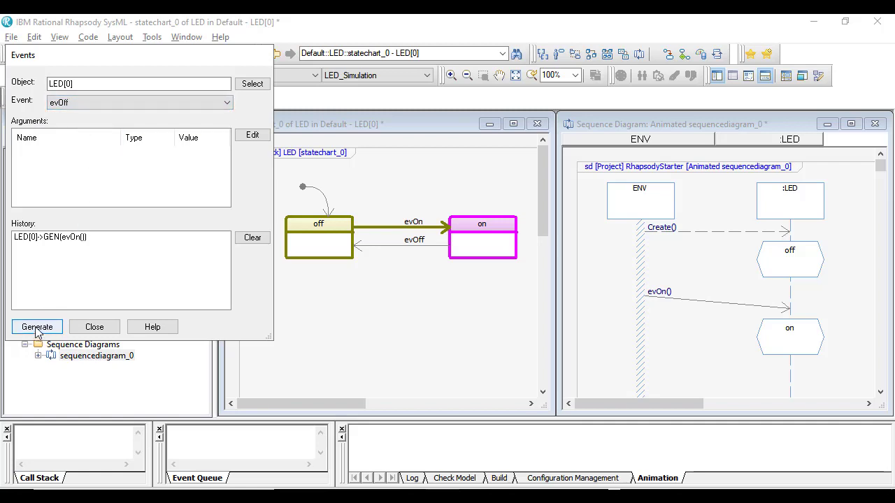